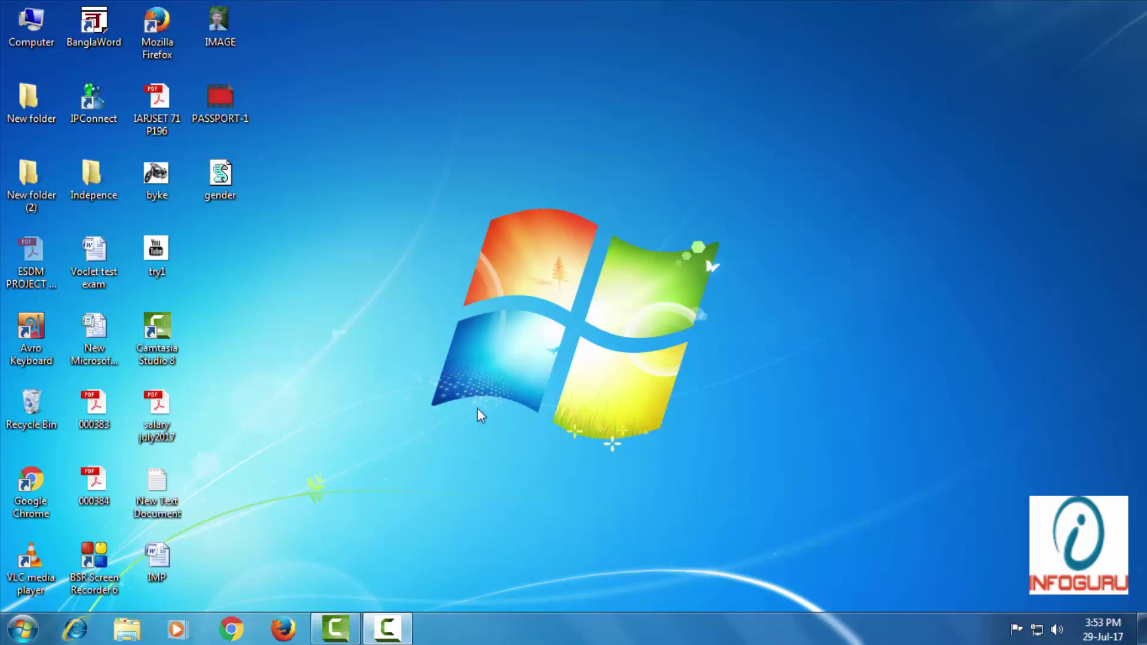
- Refresh the desktop and launch Google Chrome
right_click(341, 236)
left_click(418, 284)
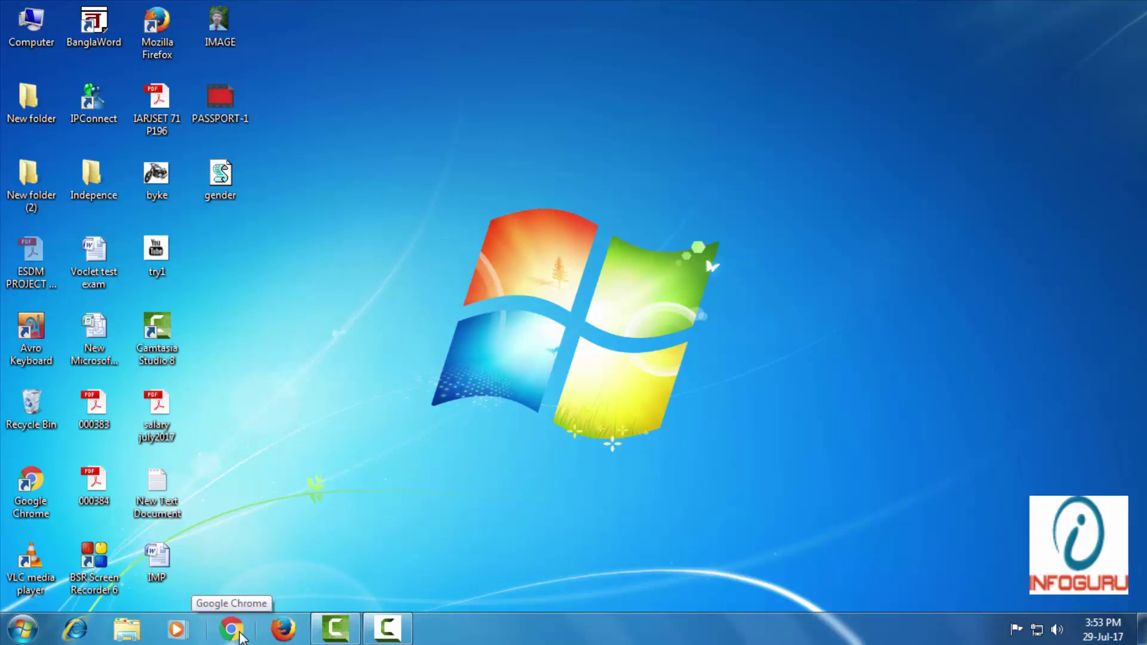
left_click(240, 633)
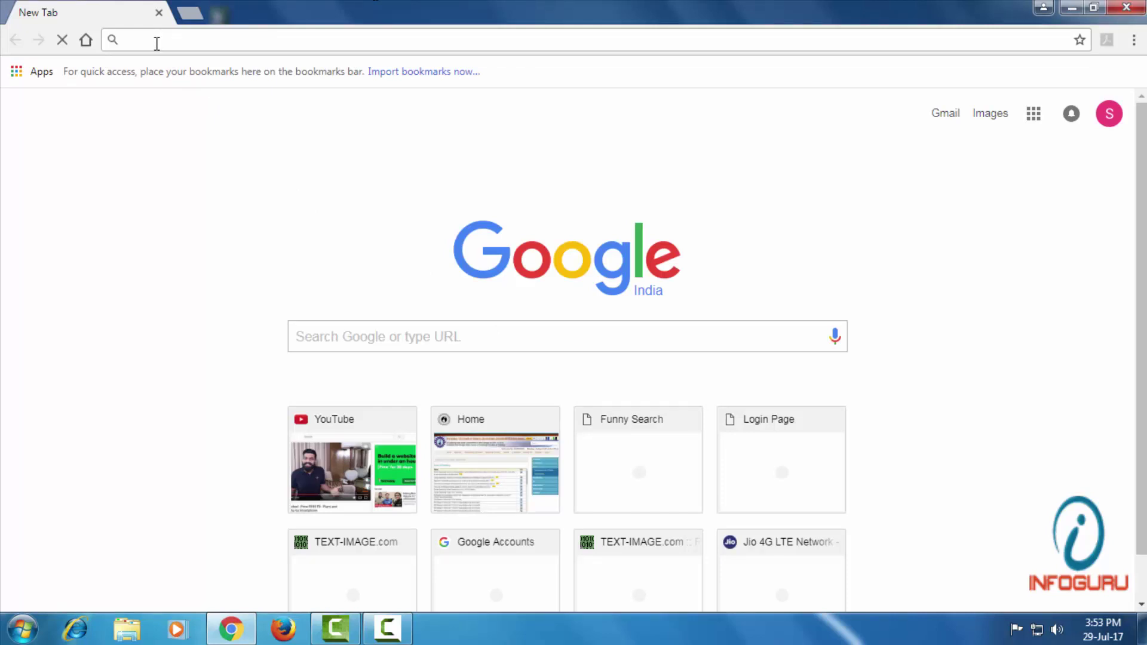
- Enter the router address 192.168.0.1, fixing the mistyped 1, and dismiss the colour-scheme prompt
type("192.16")
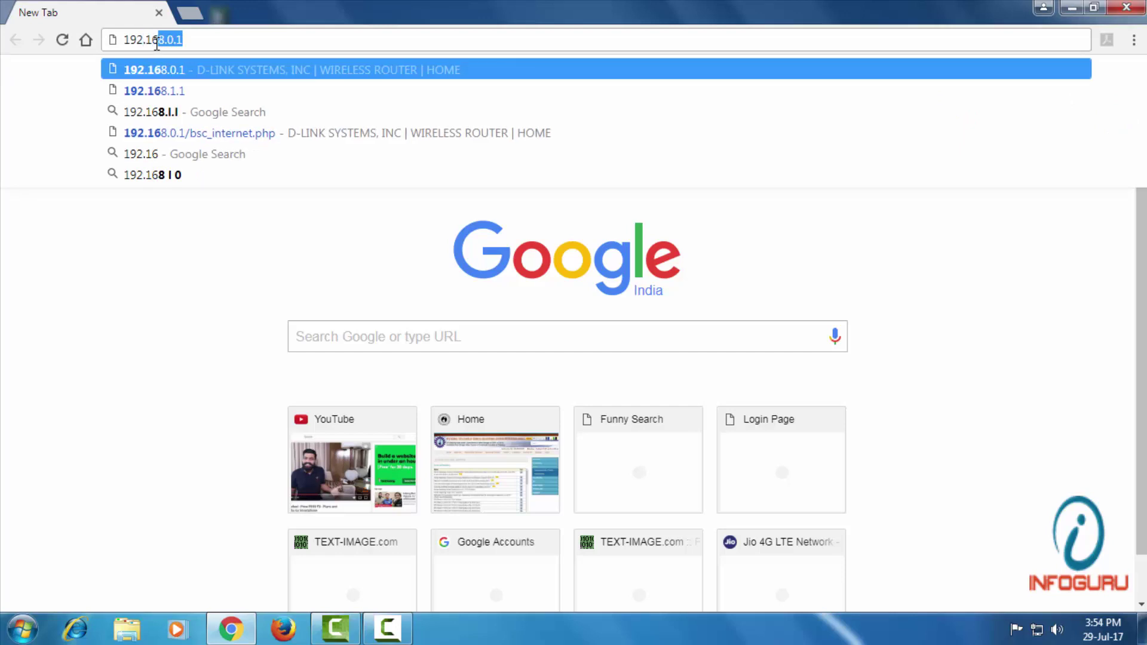
type("8.1.1")
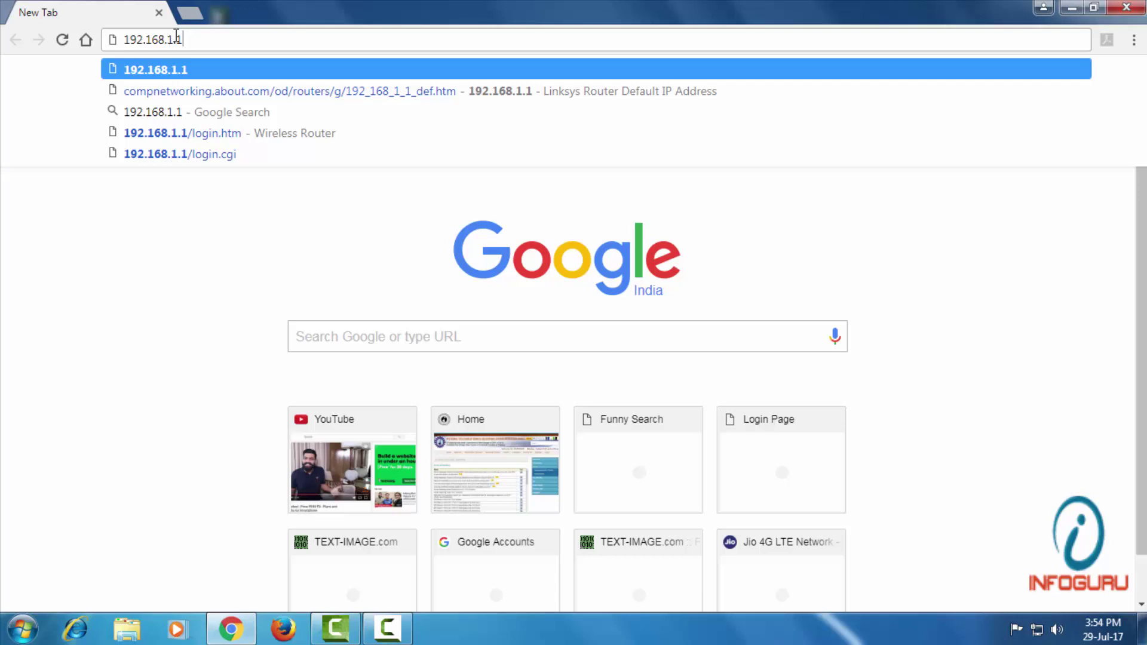
left_click(174, 39)
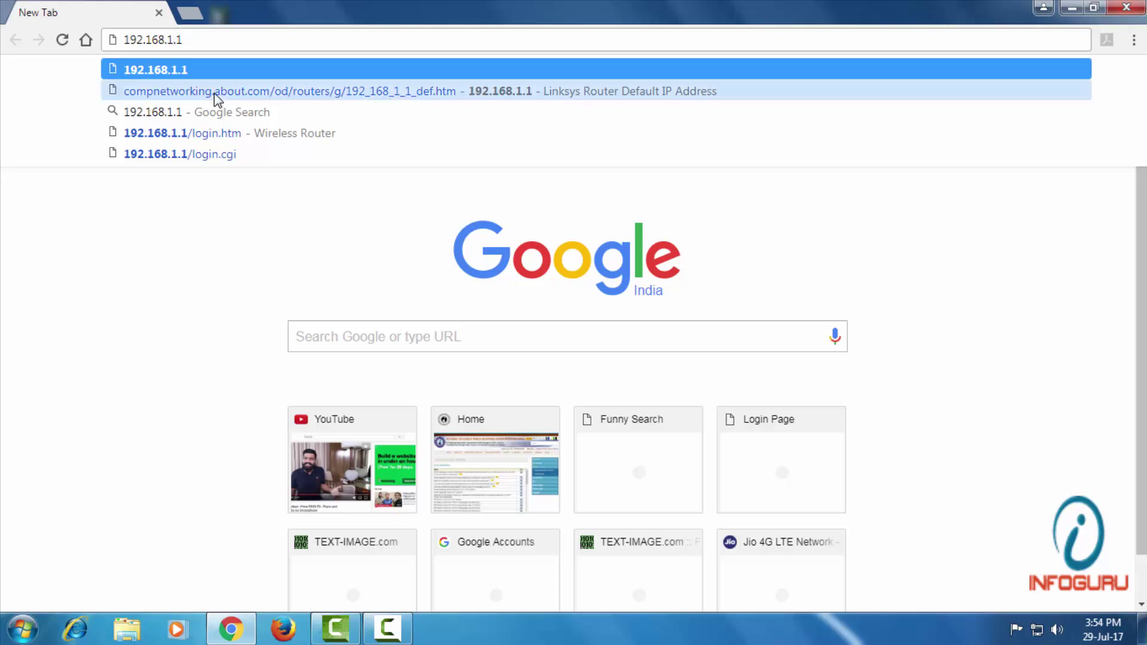
key("BackSpace")
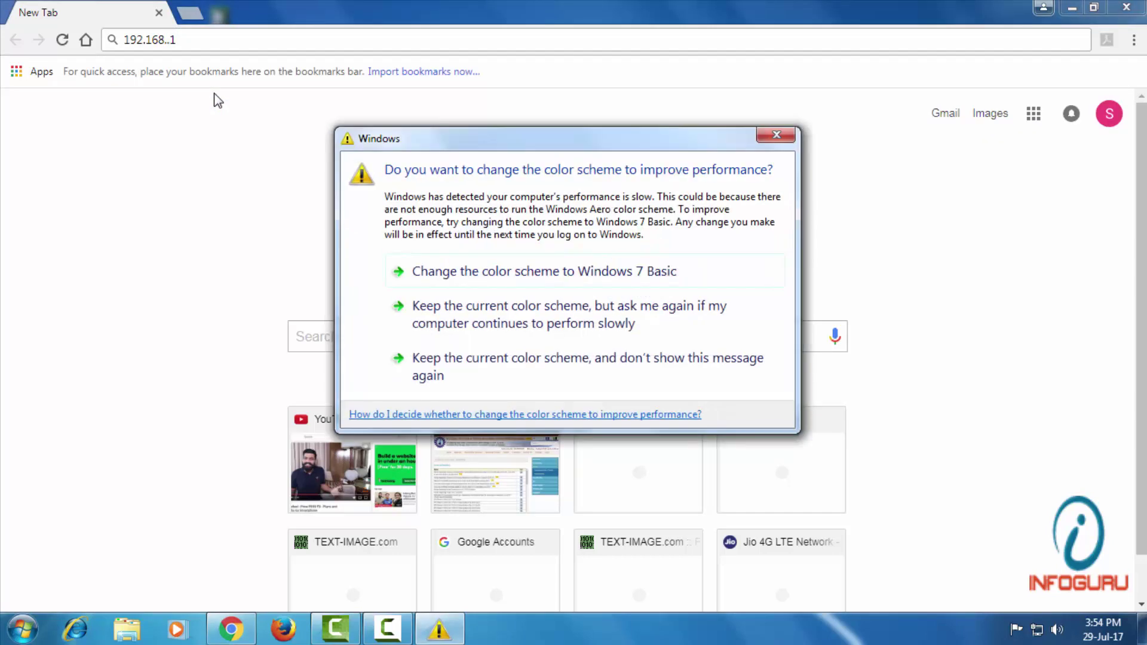
left_click(776, 136)
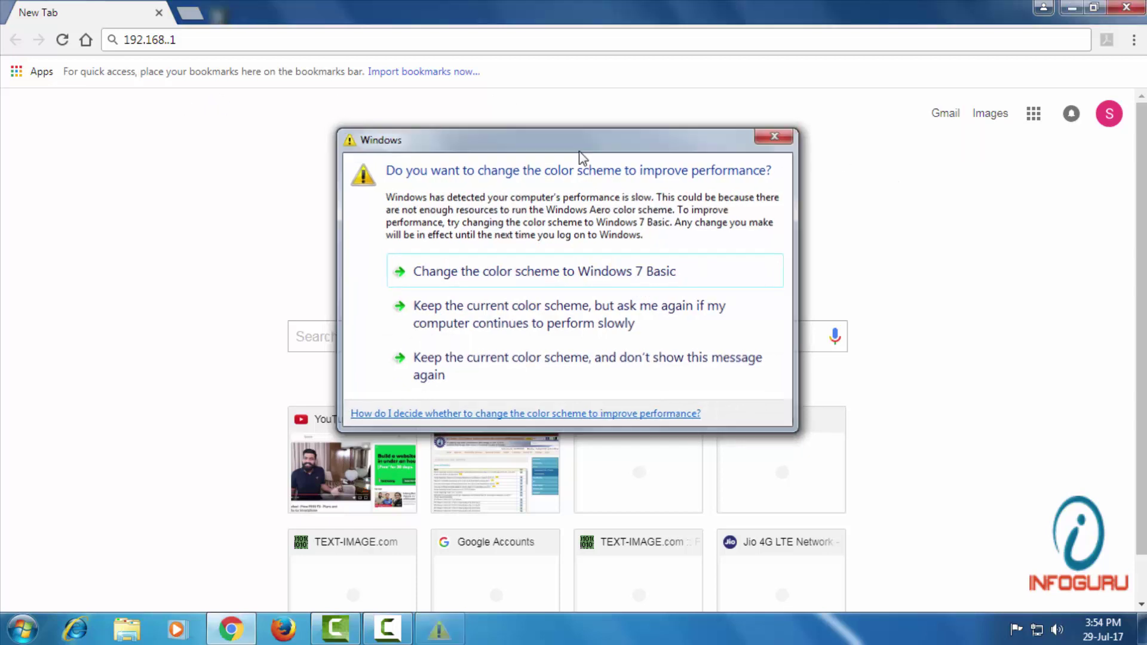
type("0")
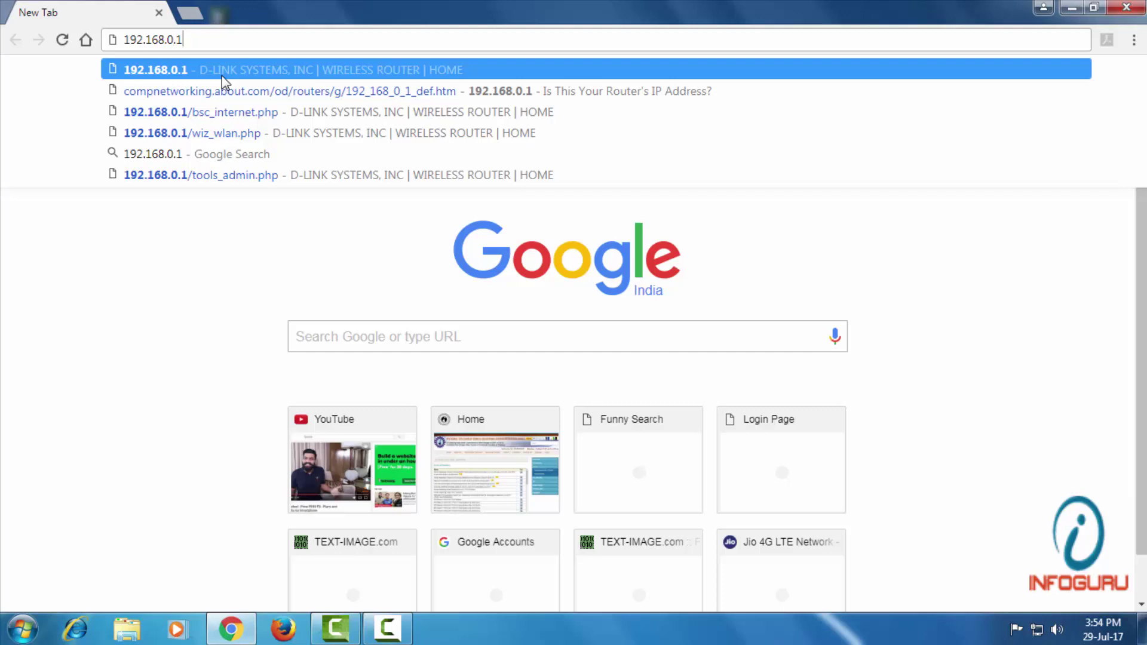
left_click(221, 75)
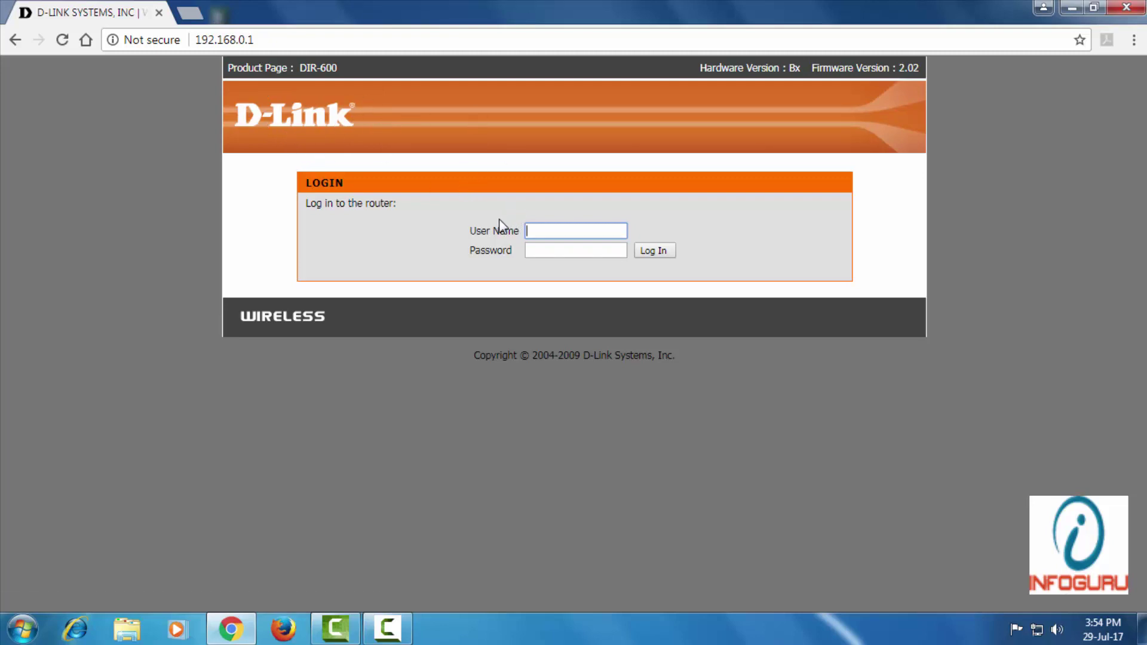
- Enter the user name admin in the router login form
left_click(538, 253)
left_click(539, 233)
left_click(540, 251)
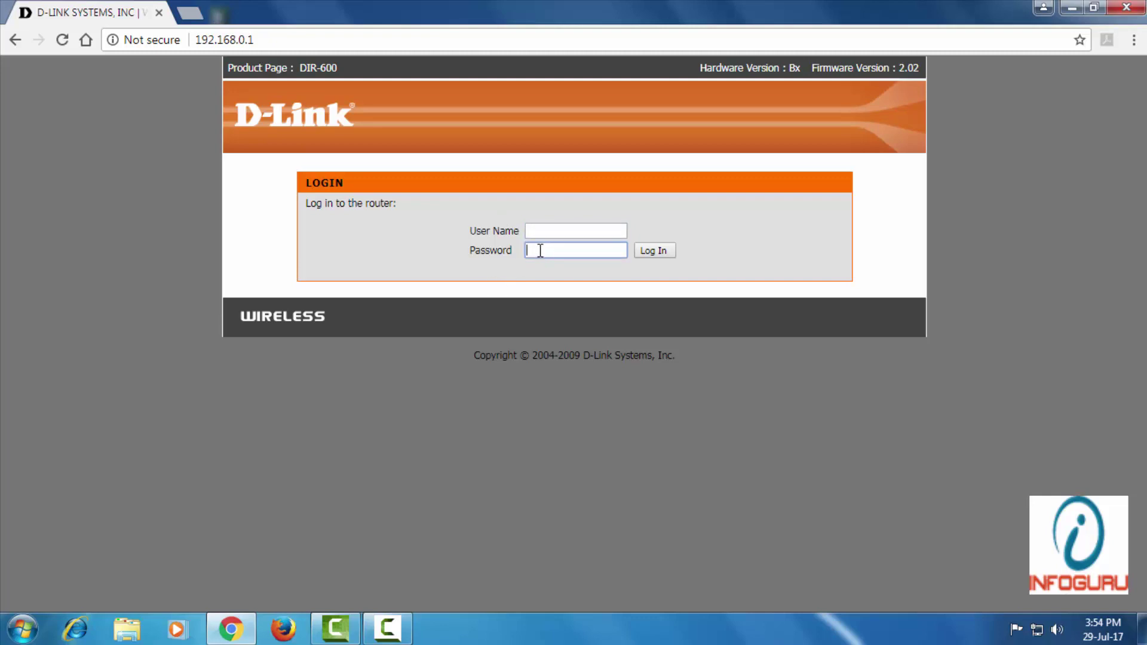
left_click(545, 231)
left_click(540, 248)
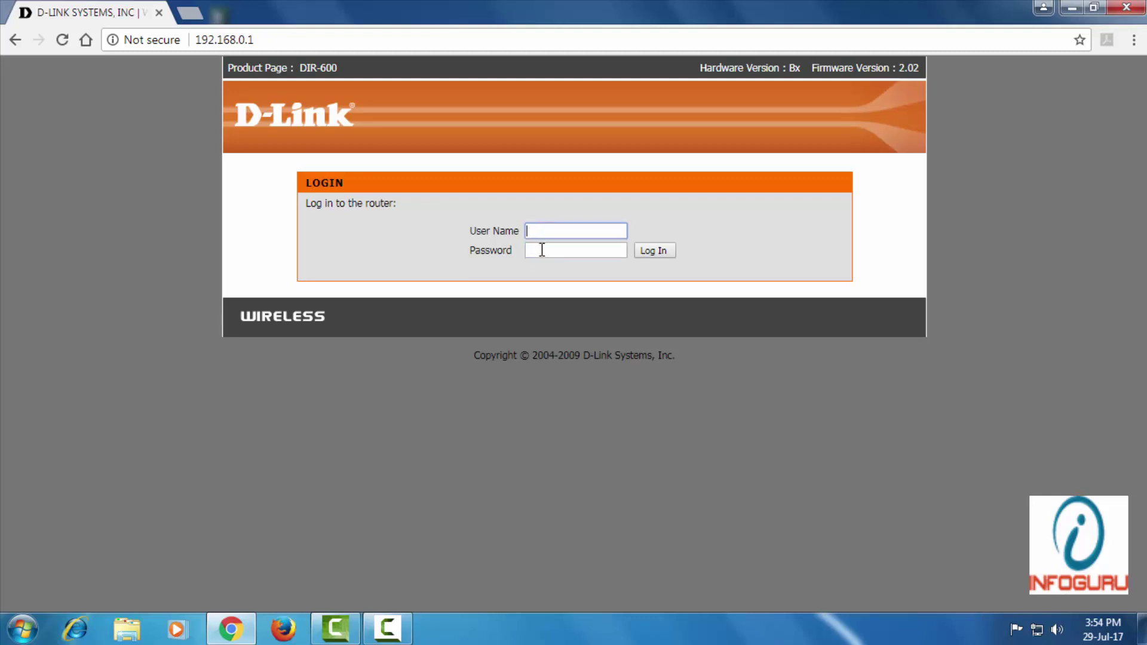
left_click(540, 232)
left_click(541, 250)
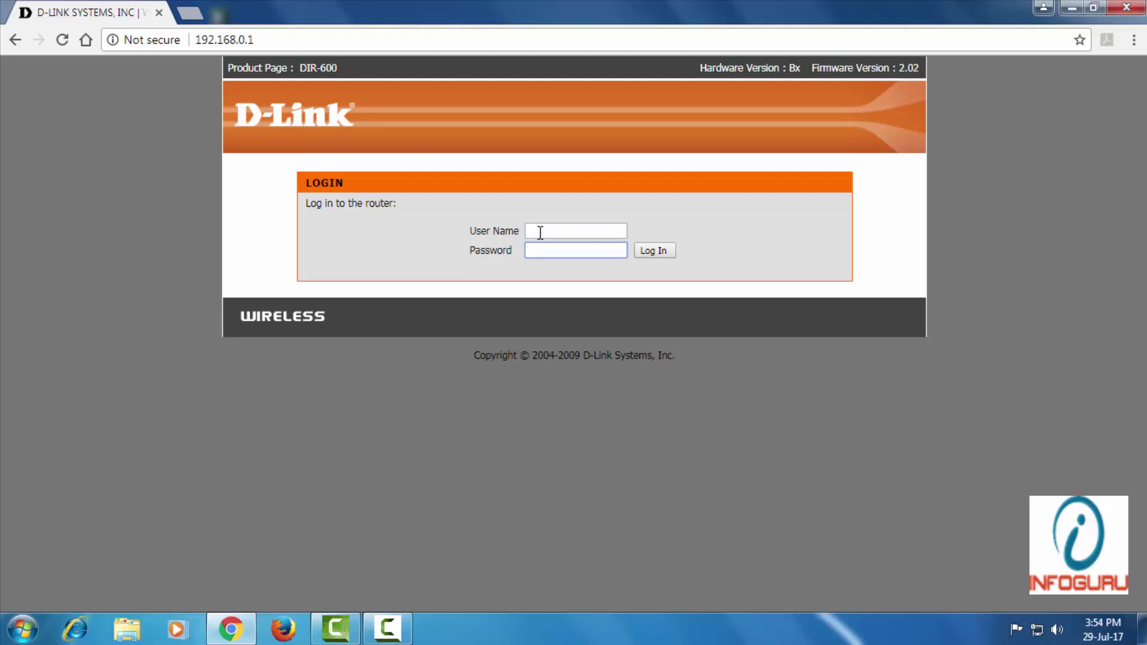
left_click(538, 231)
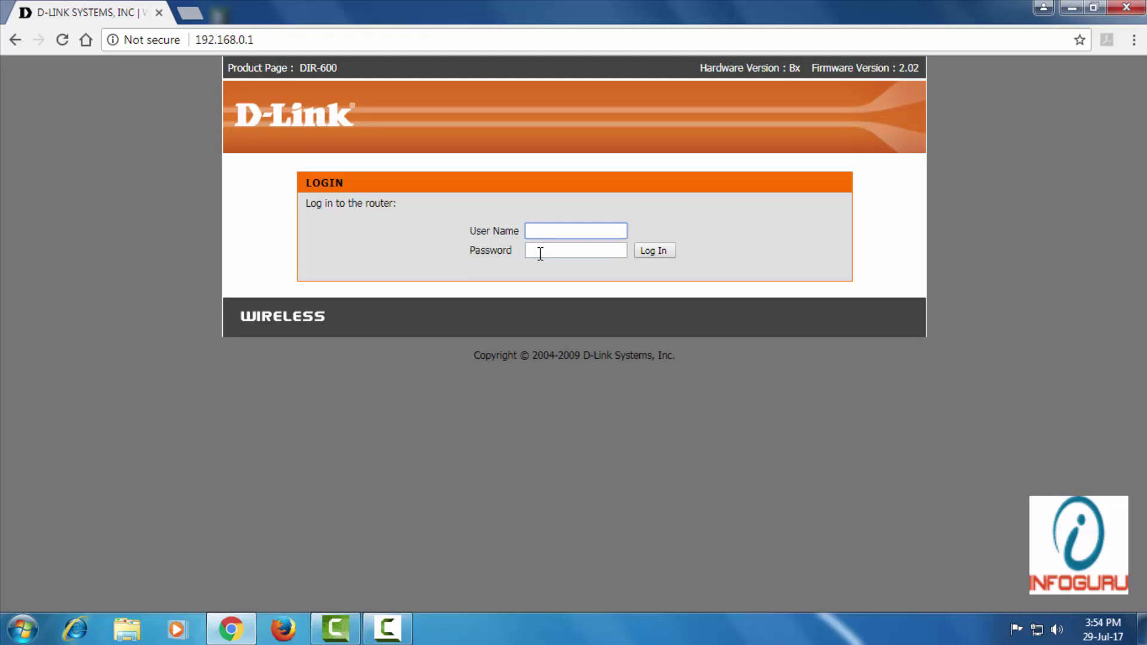
type("ad")
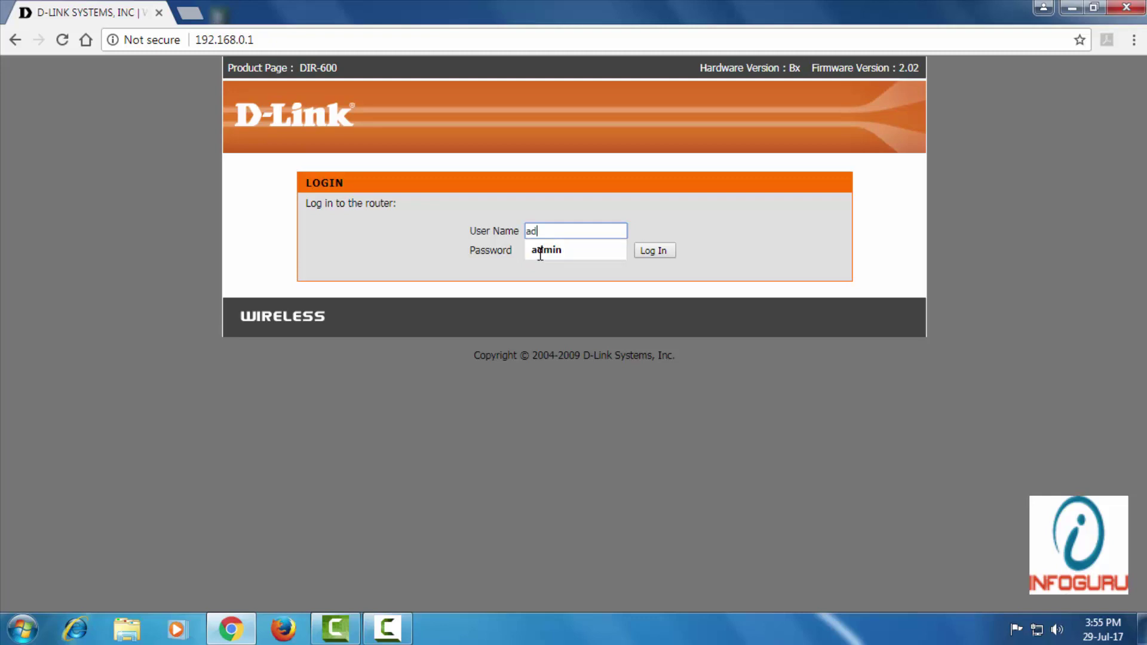
type("min")
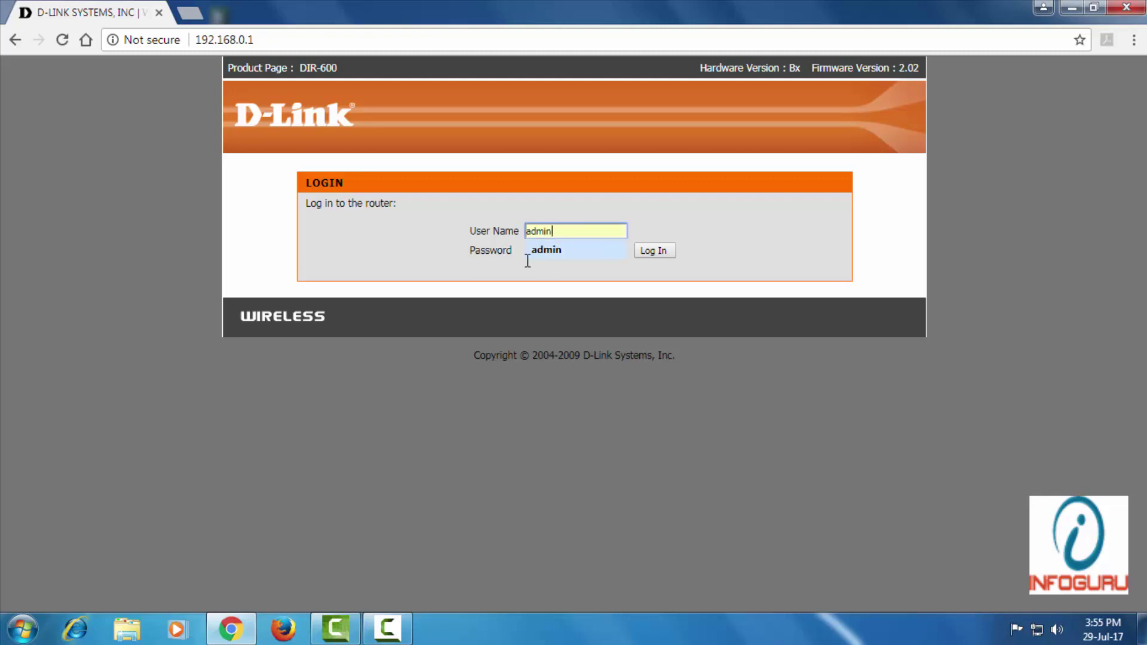
- Type the router password, dismiss the colour-scheme prompt, and submit the login
left_click(540, 251)
left_click(536, 252)
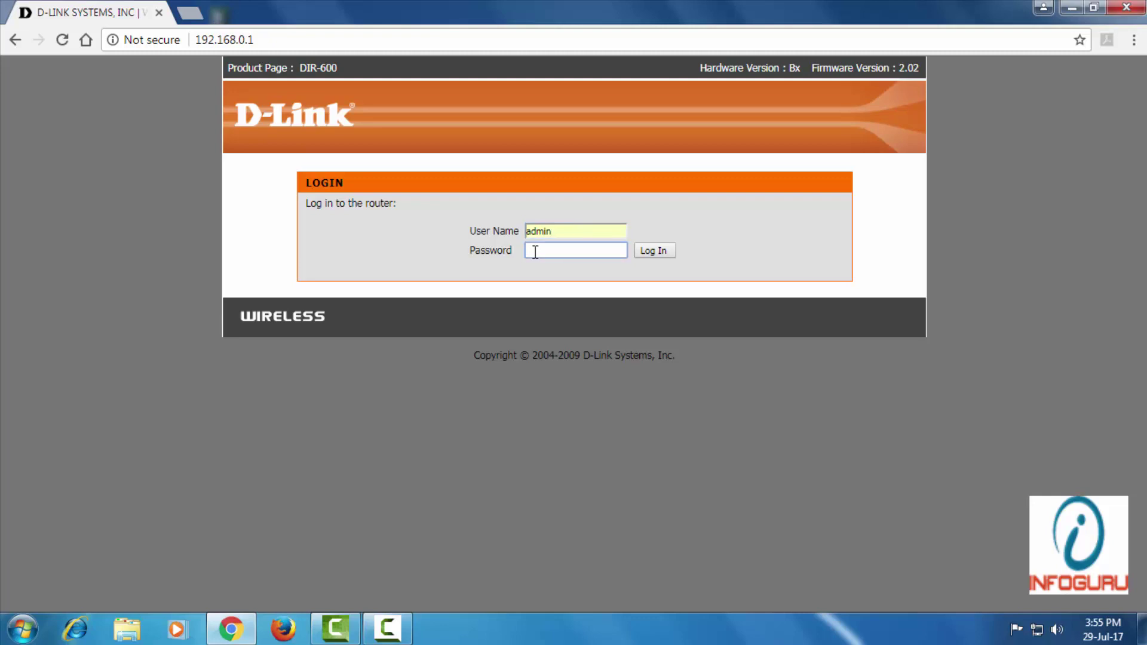
type("admin")
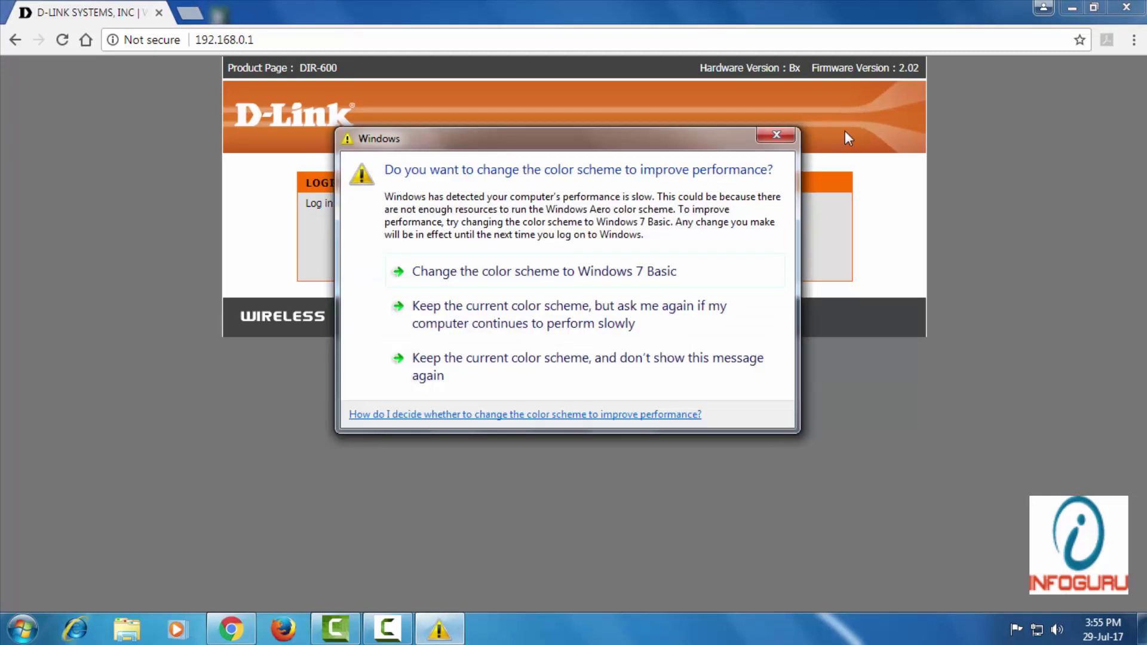
left_click(799, 136)
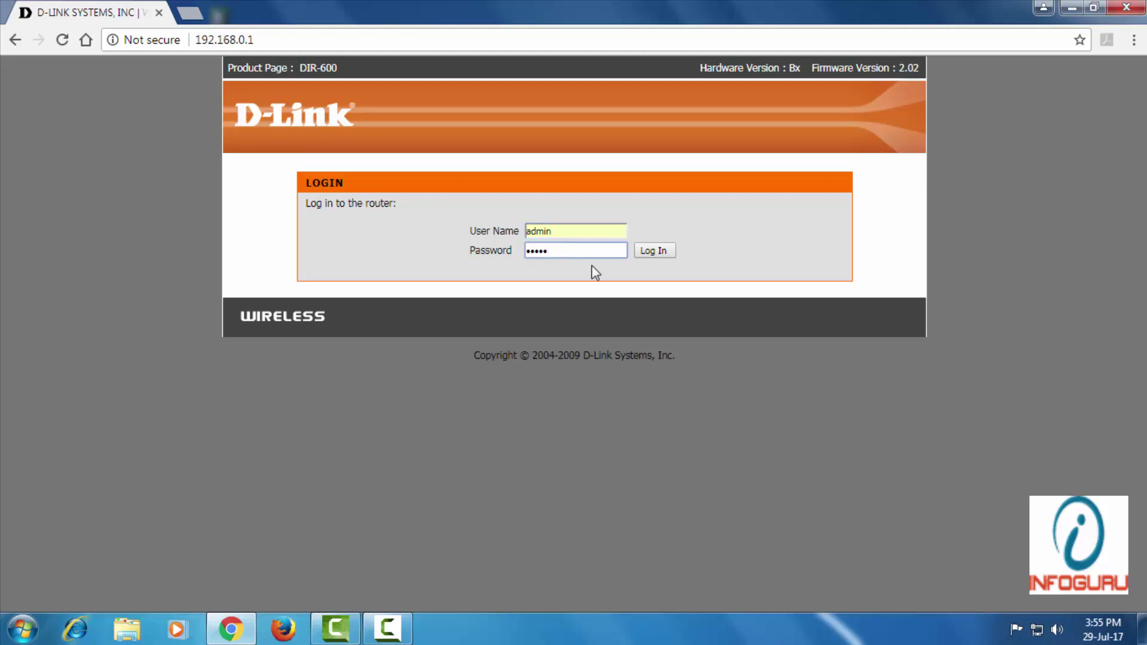
left_click(653, 252)
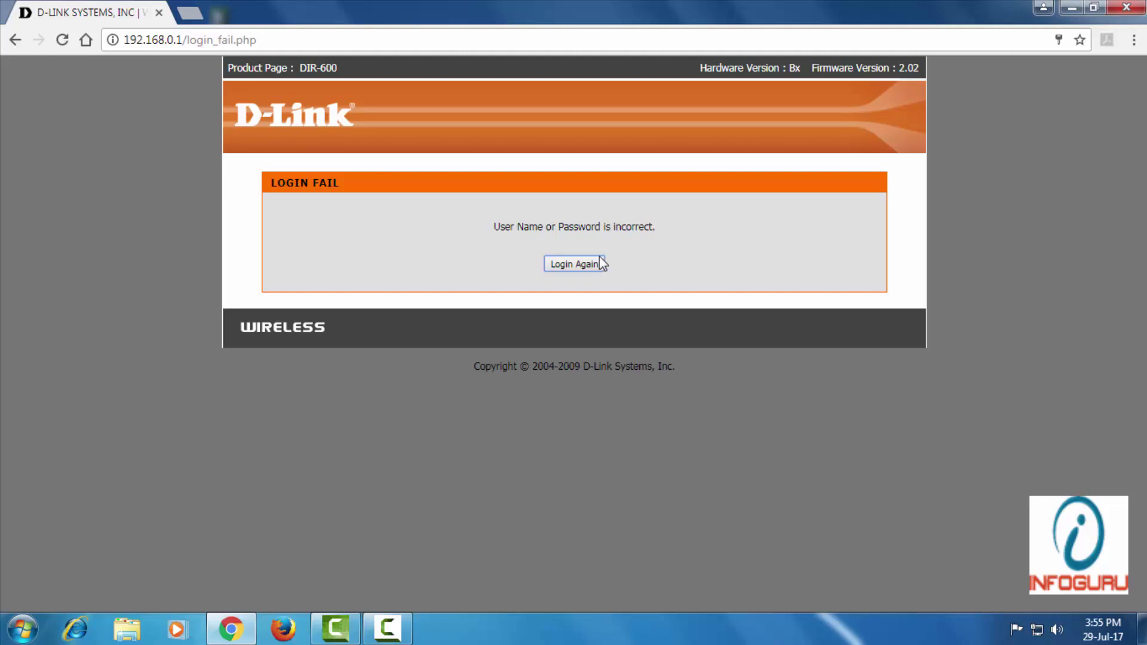
- Return to the login form and enter user name admin with a six-character password
left_click(577, 267)
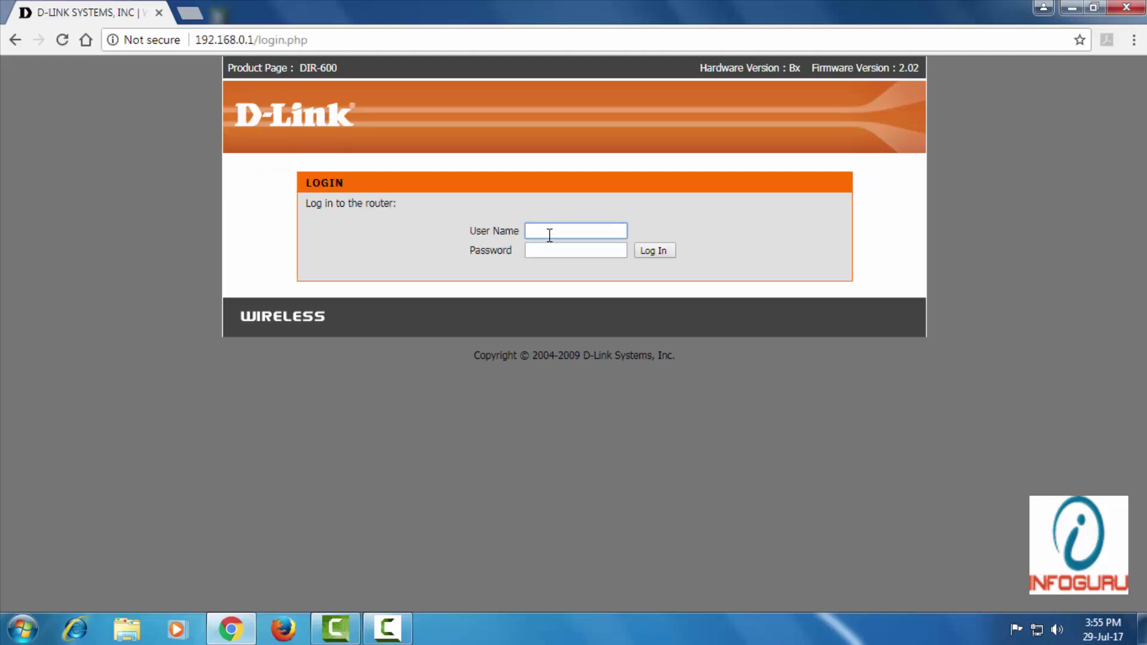
left_click(551, 232)
type("admin")
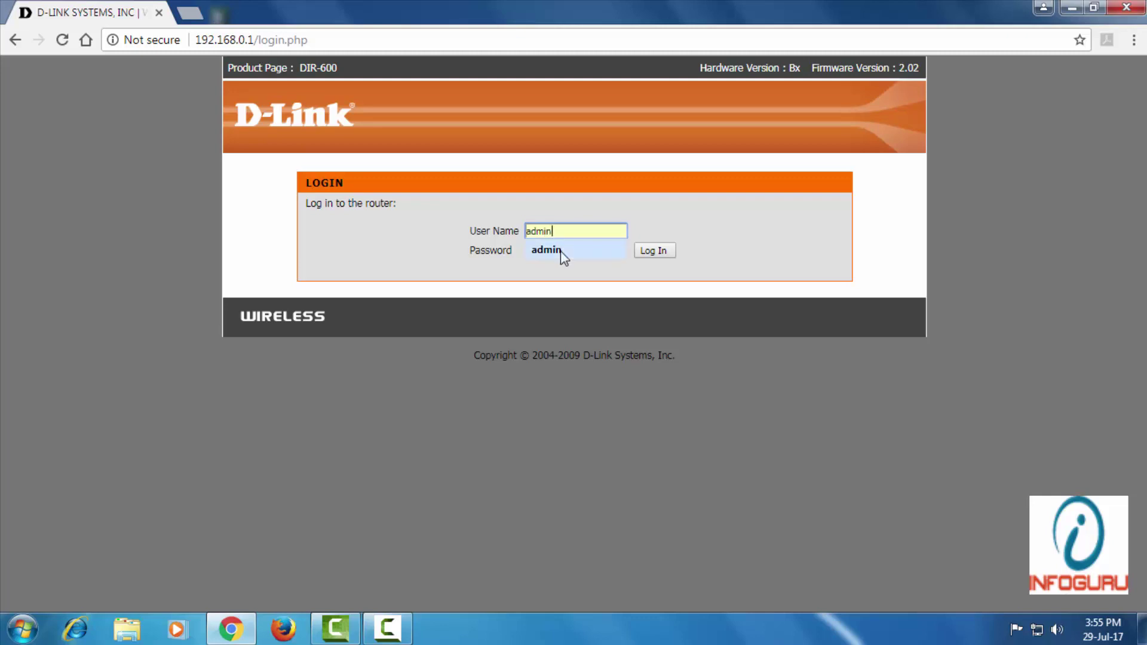
left_click(555, 253)
type("123456")
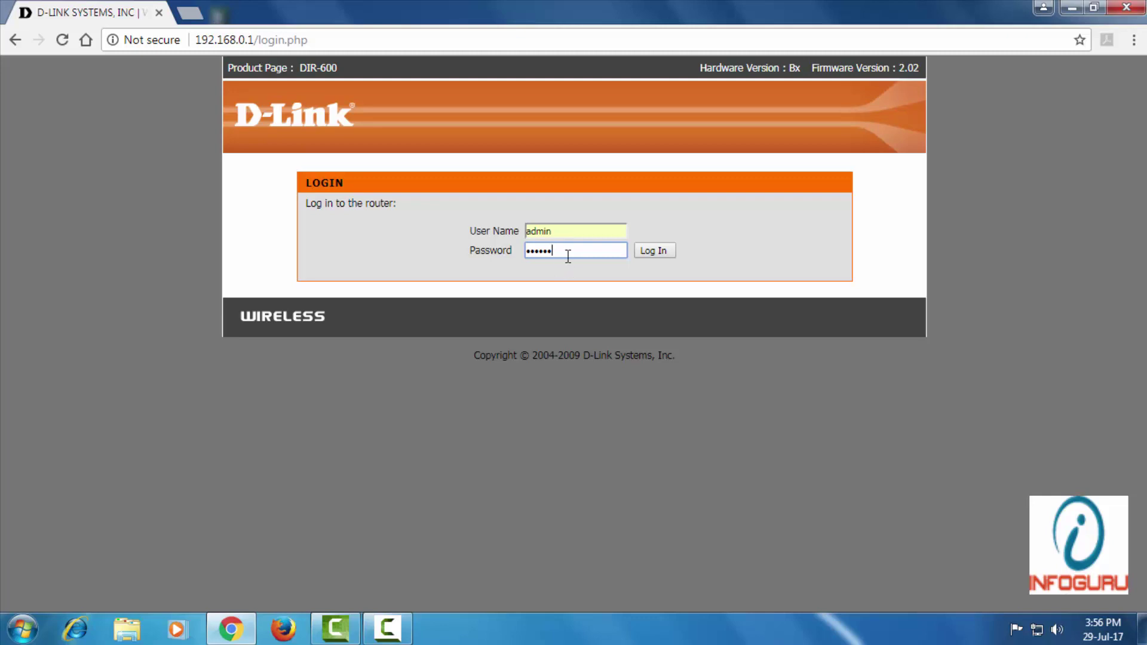
- Log in to the router, go to Wireless Setup, and dismiss the colour-scheme prompt
left_click(649, 252)
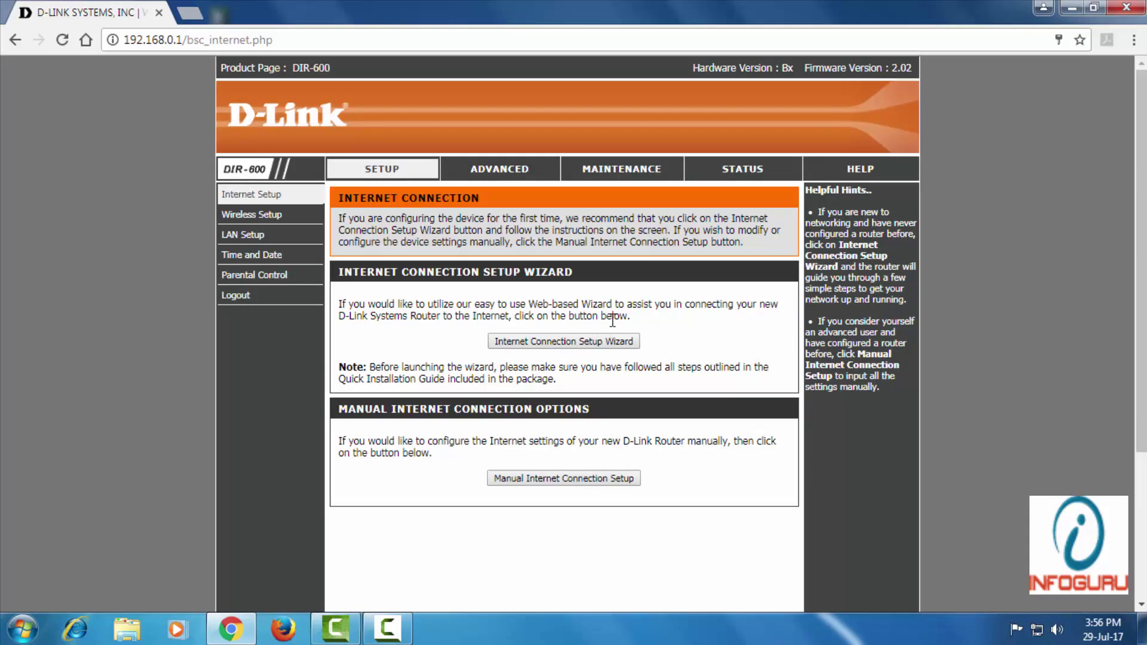
scroll(734, 353, "down", 2)
scroll(712, 370, "up", 2)
left_click(269, 217)
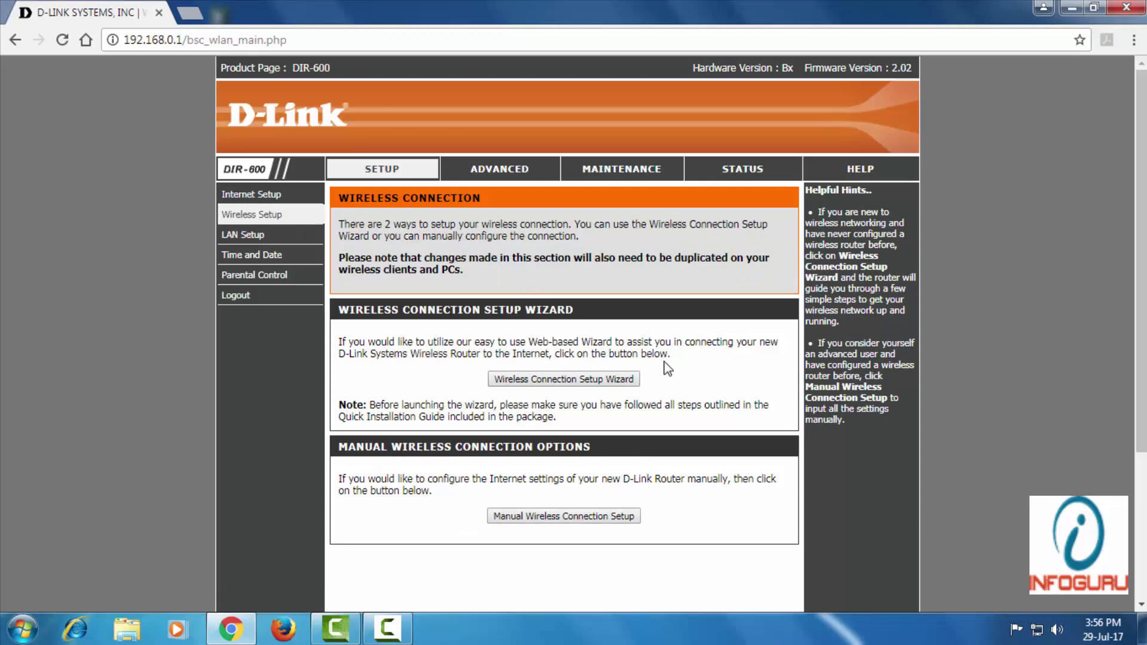
scroll(667, 368, "down", 3)
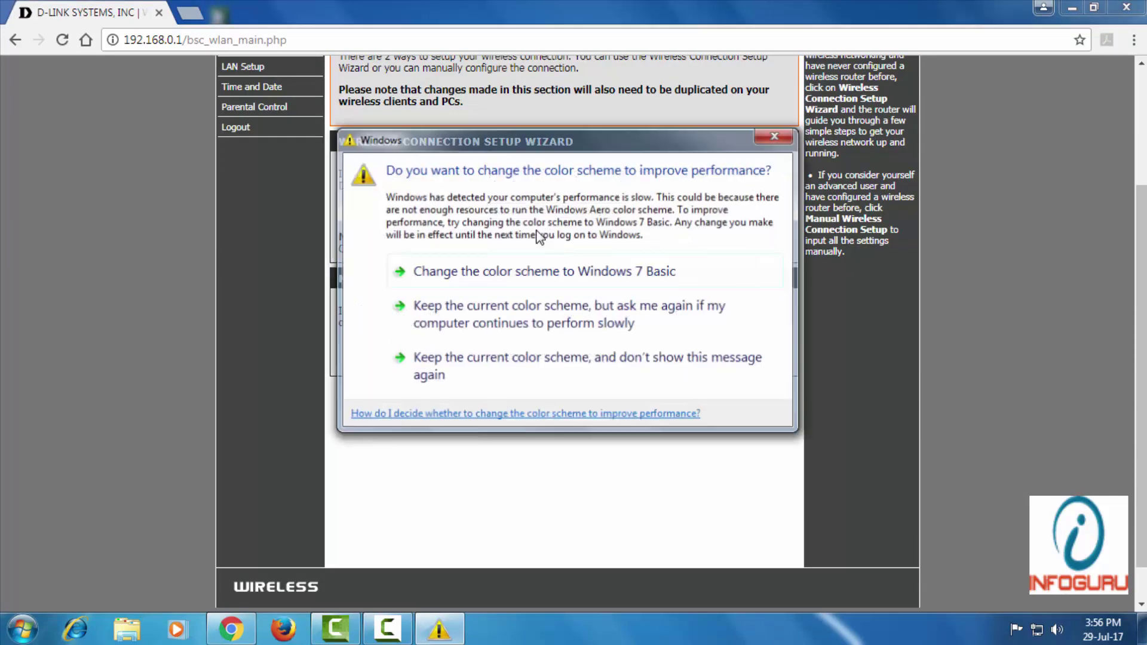
left_click(774, 136)
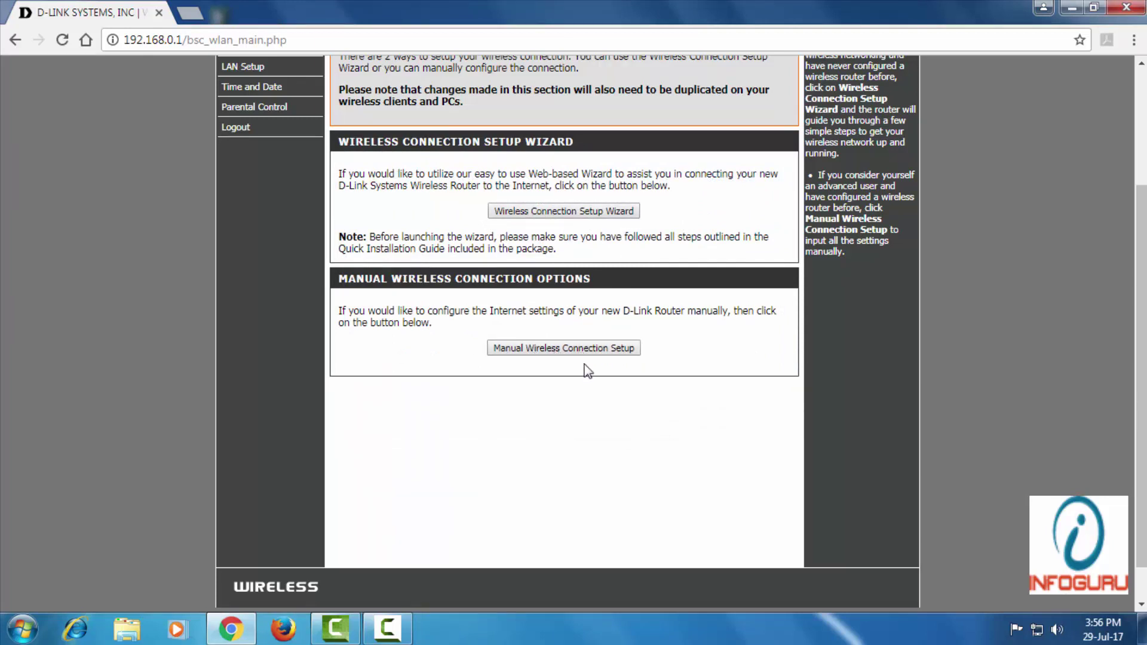
- Open Manual Wireless Connection Setup and select the network key in the WPA/WPA2 section
left_click(542, 351)
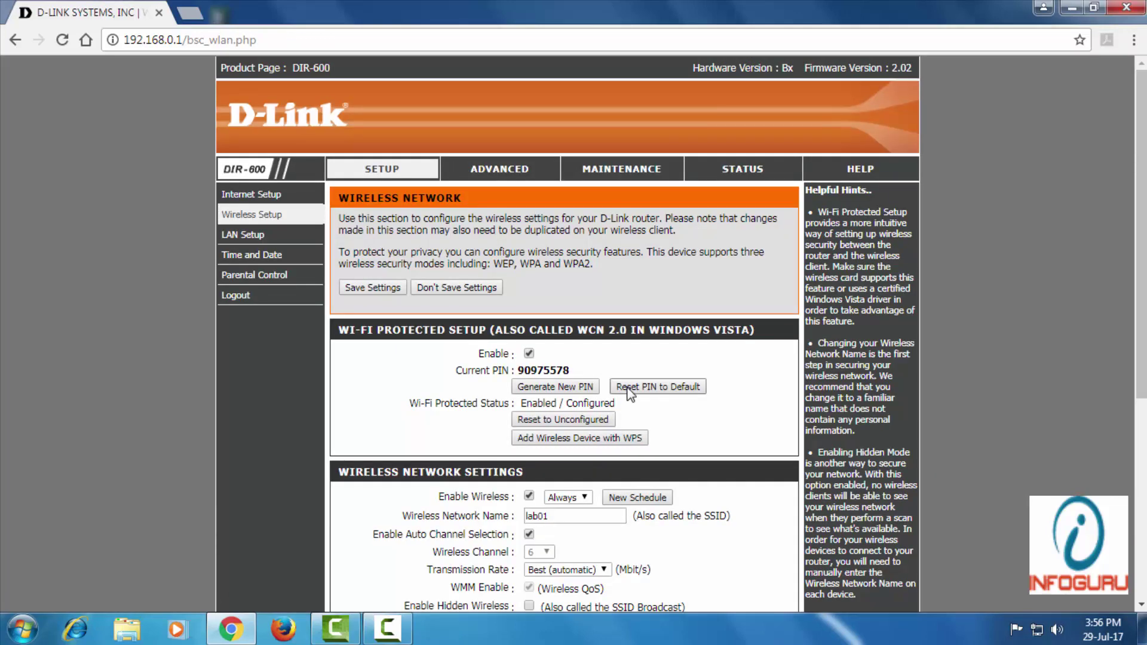
scroll(628, 395, "down", 4)
scroll(628, 394, "down", 2)
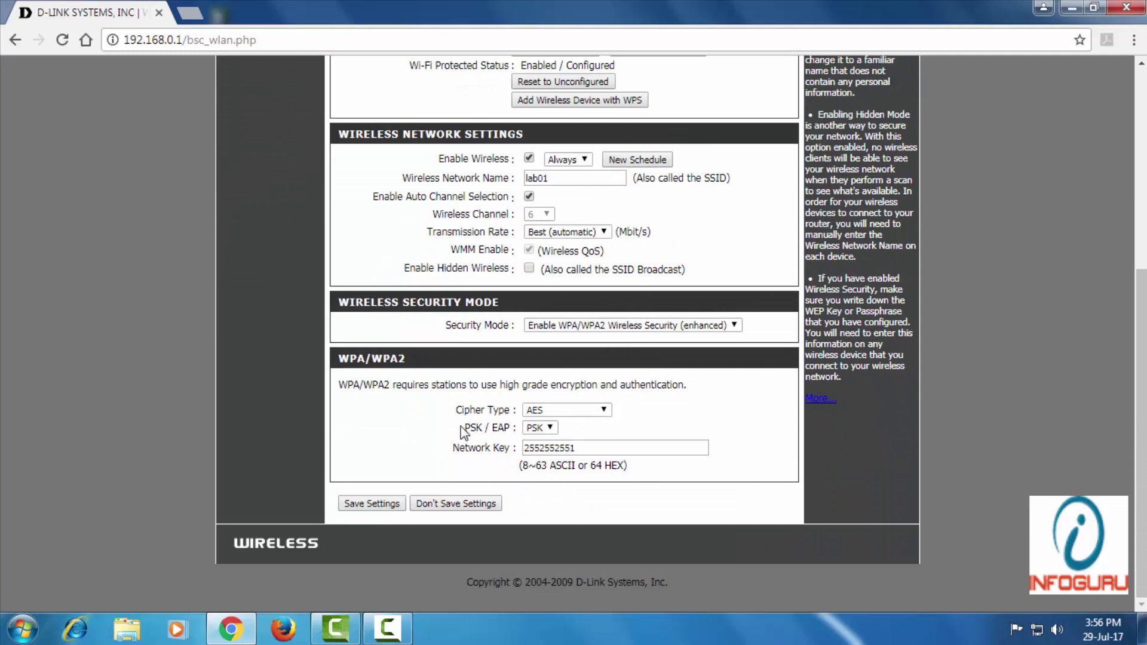
left_click(546, 450)
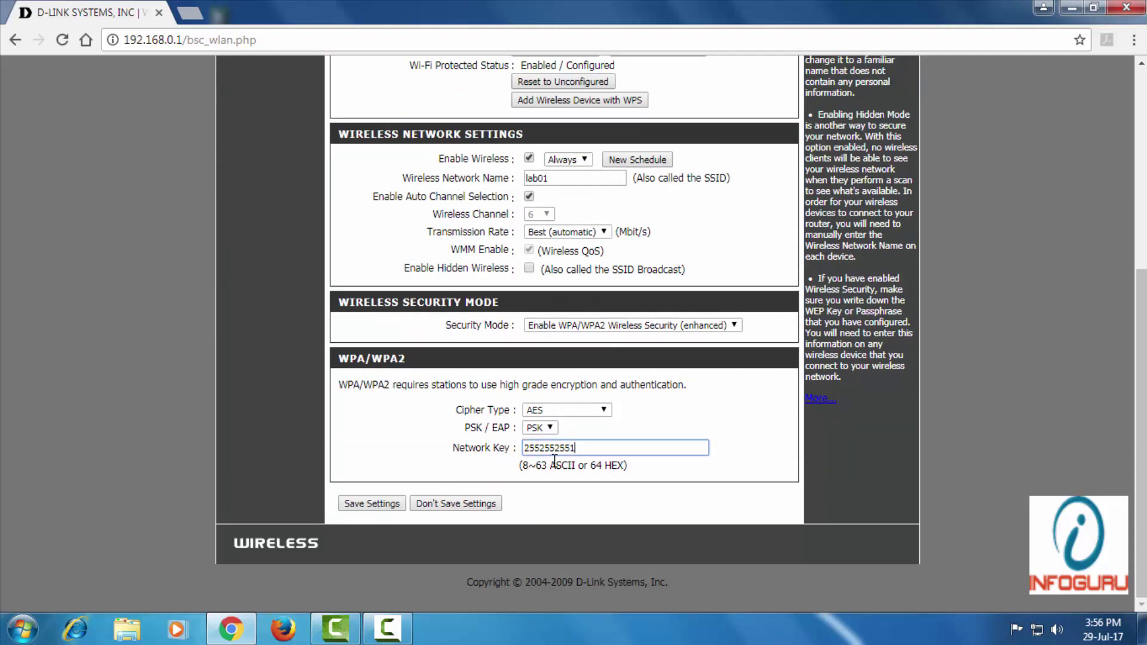
double_click(582, 449)
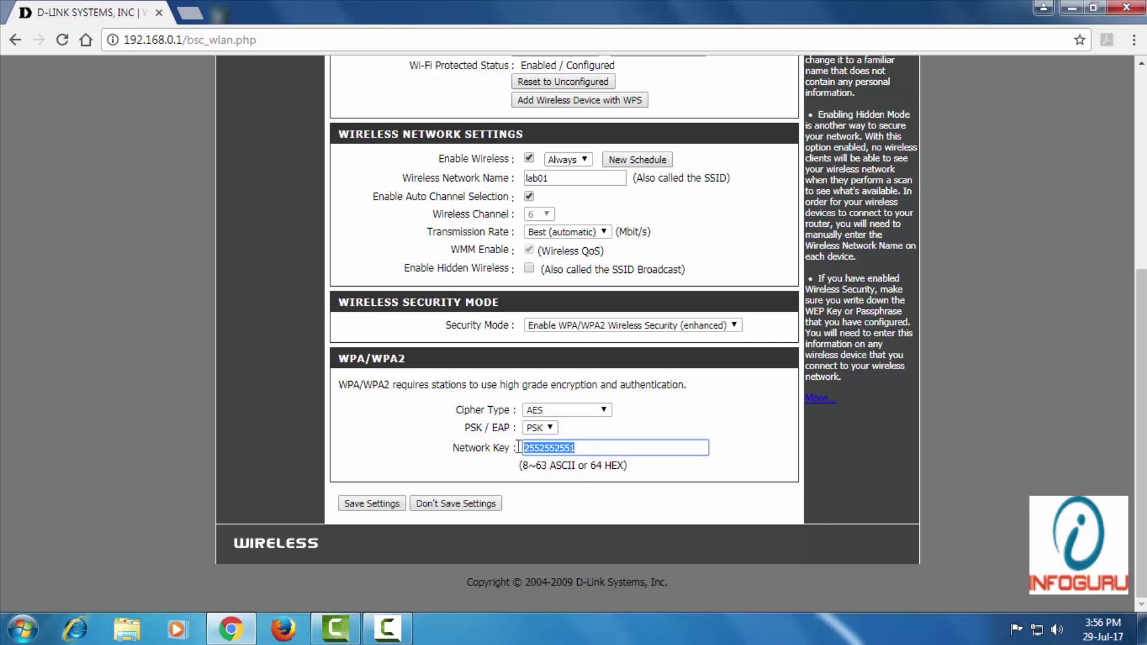
left_click(591, 446)
left_click_drag(591, 447, 516, 447)
left_click(588, 446)
- Highlight the Wi-Fi network key again and dismiss the colour-scheme prompt
scroll(588, 446, "up", 4)
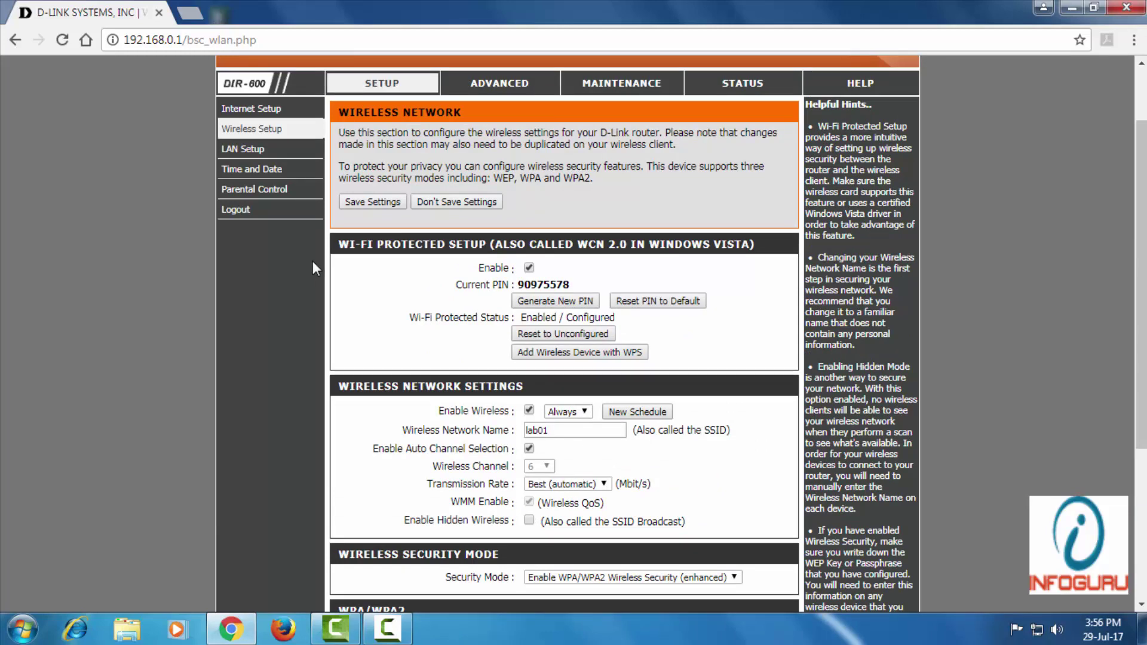
scroll(258, 250, "up", 2)
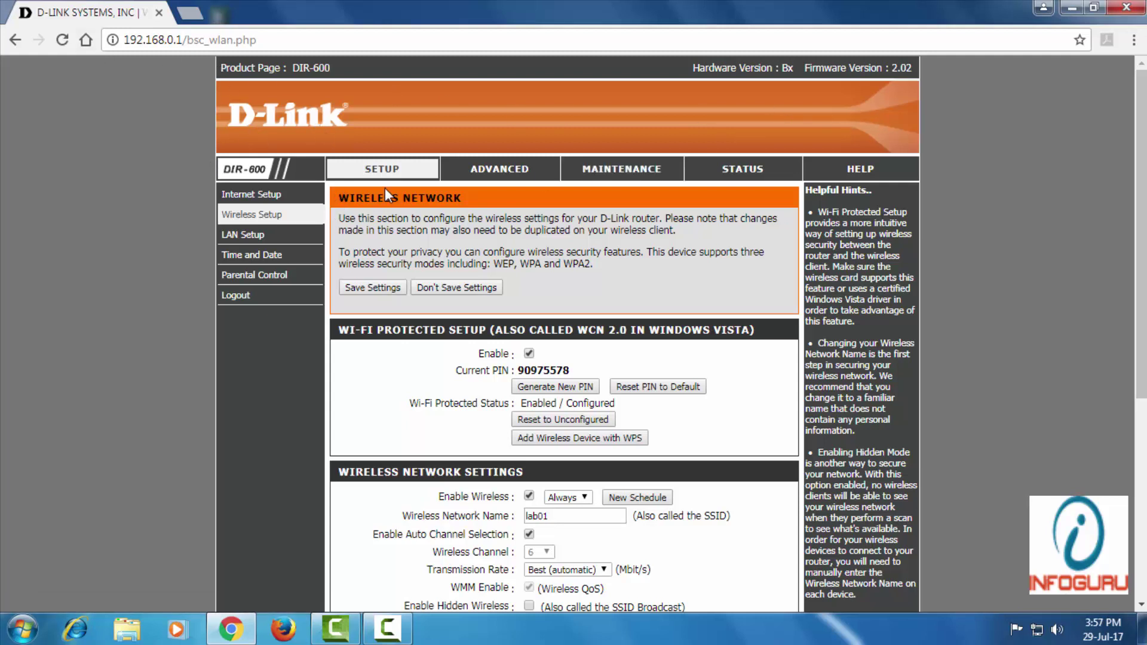
scroll(485, 293, "down", 2)
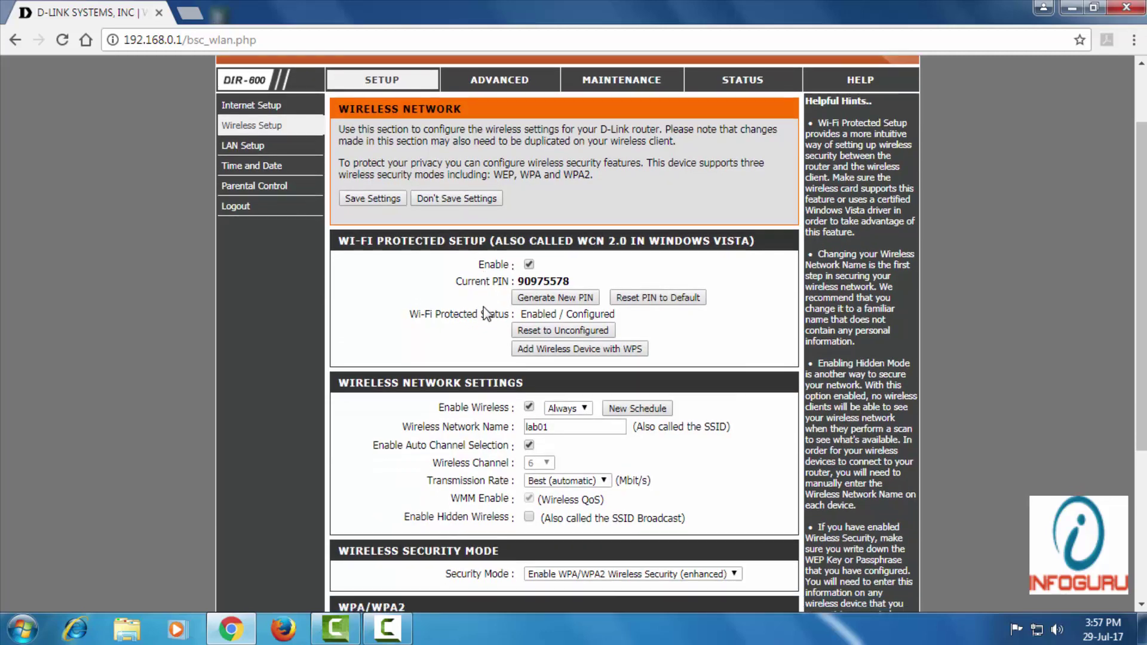
scroll(485, 314, "down", 4)
left_click(614, 450)
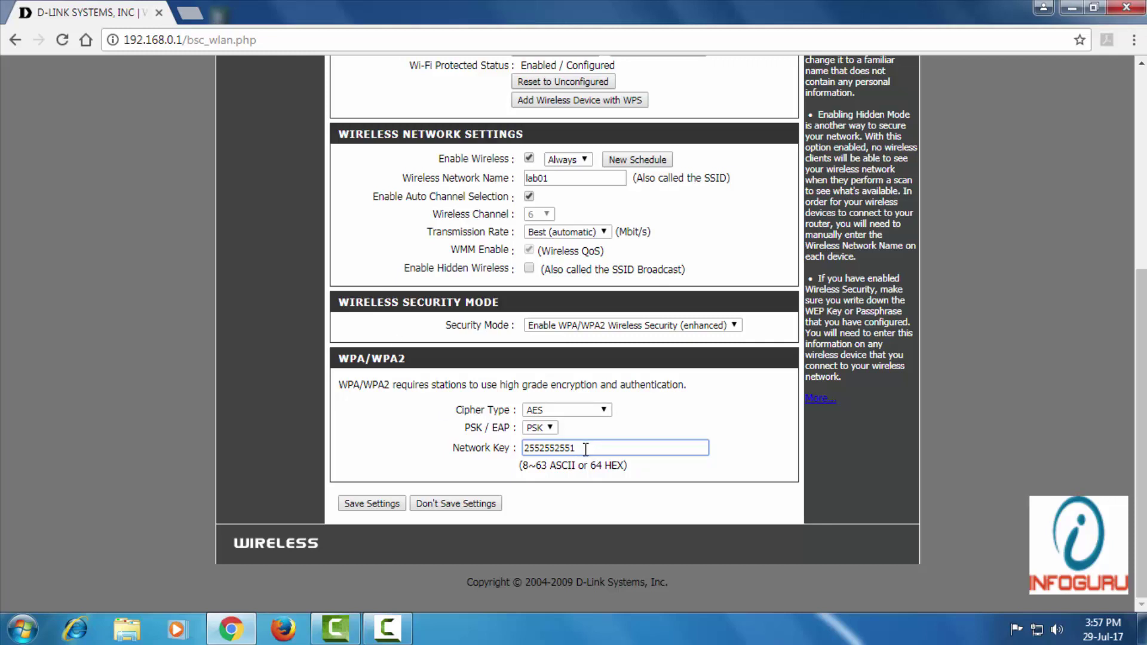
left_click_drag(582, 449, 521, 449)
scroll(413, 374, "up", 1)
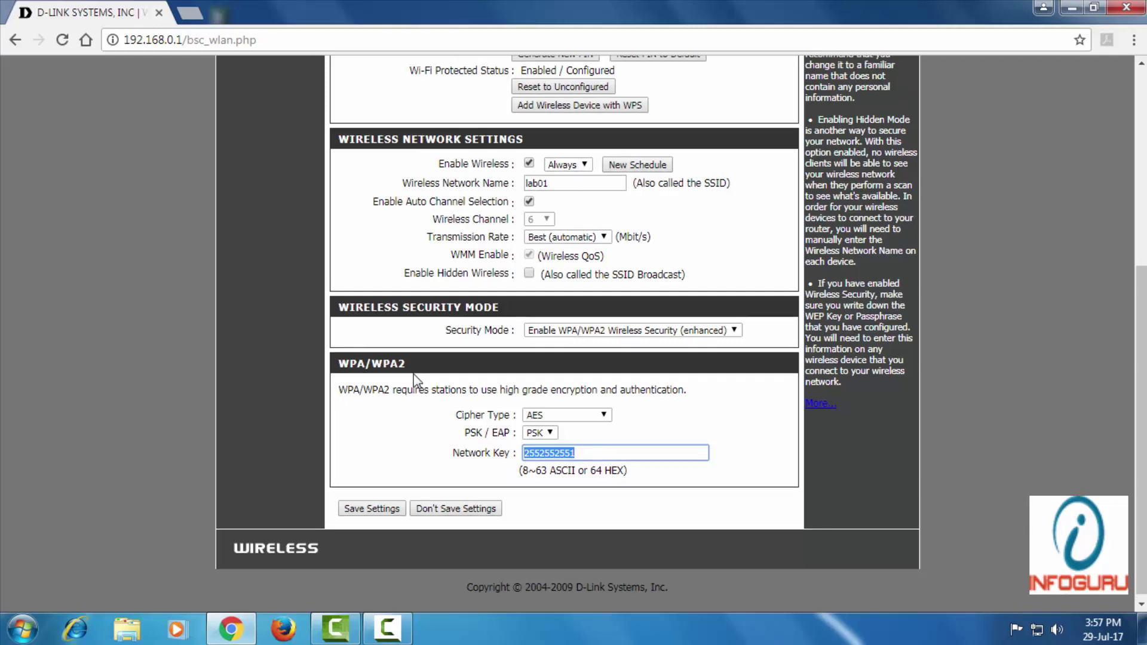
scroll(413, 373, "up", 3)
scroll(414, 373, "down", 3)
left_click(590, 447)
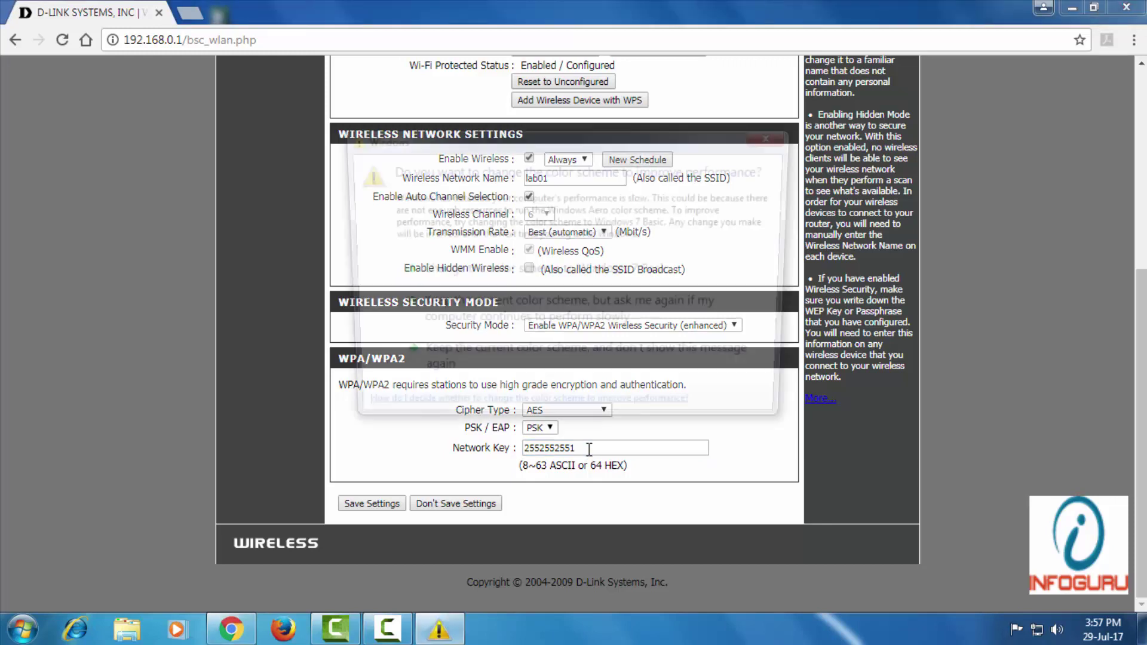
left_click(774, 137)
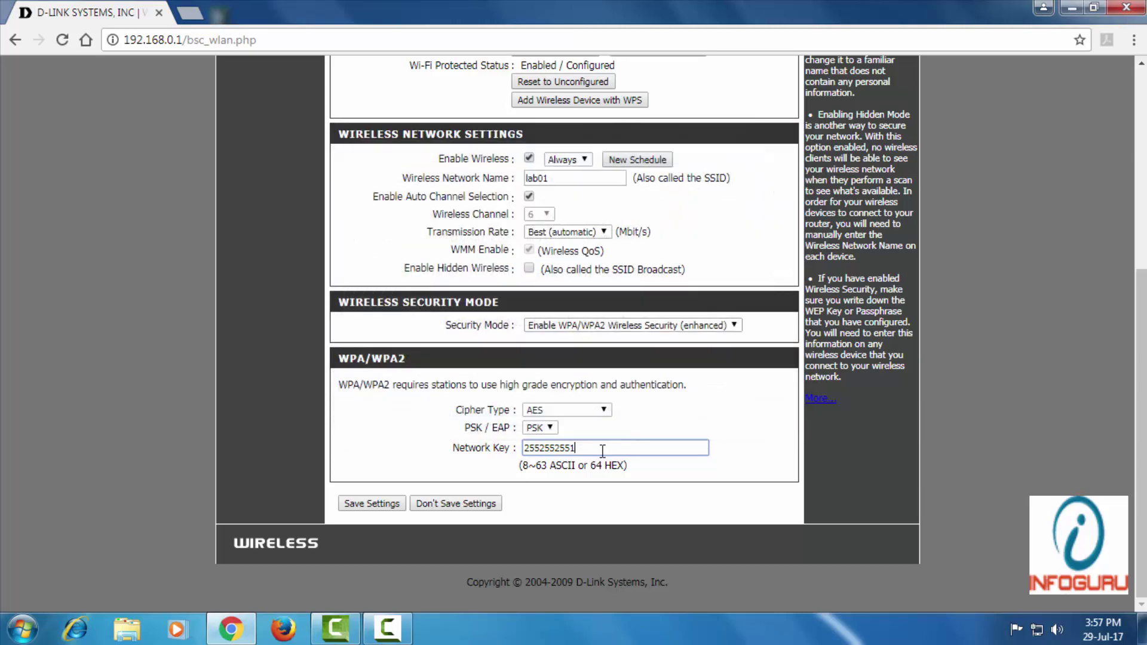